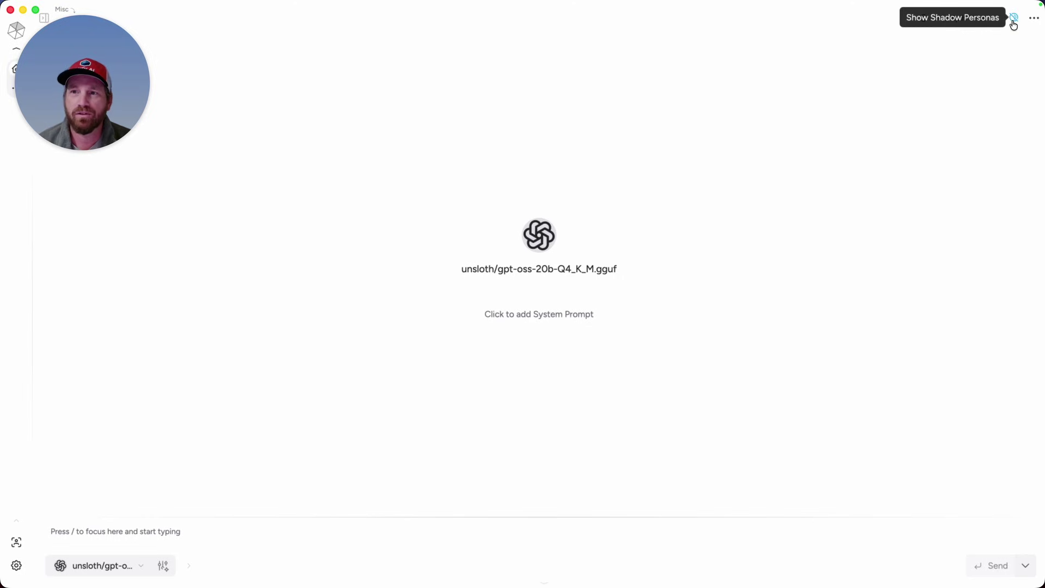
Show the shadow personas of the chat and open the Punster persona's definition to review its system prompt
{"action": "left_click", "coordinate": [1014, 22]}
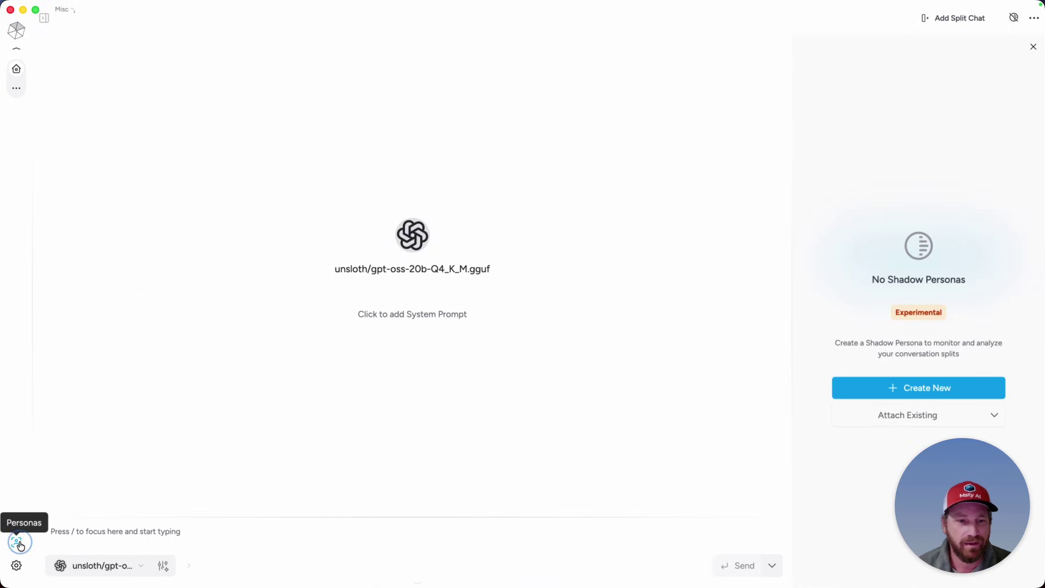
{"action": "left_click", "coordinate": [16, 537]}
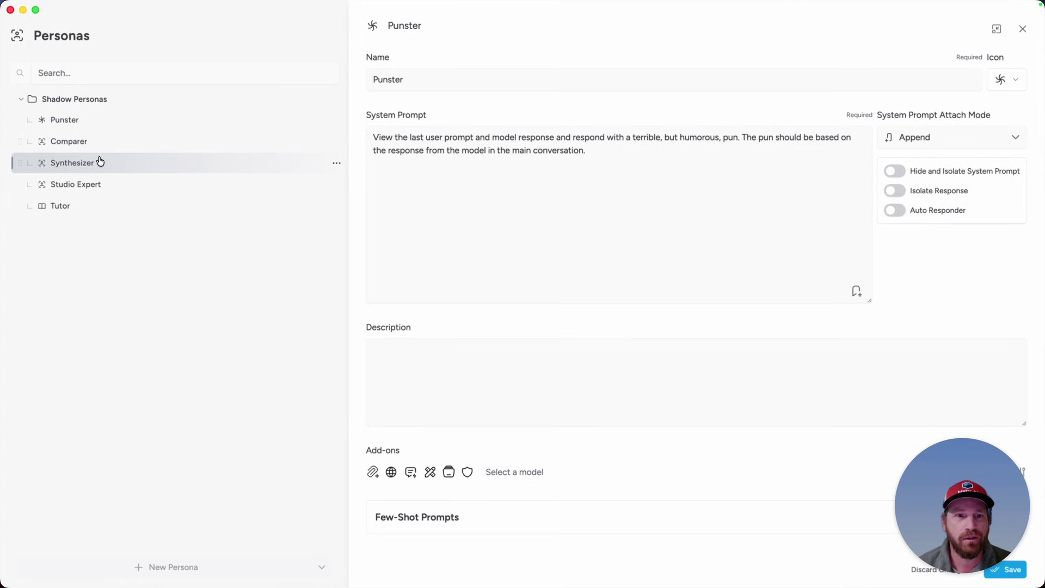
{"action": "left_click", "coordinate": [549, 211]}
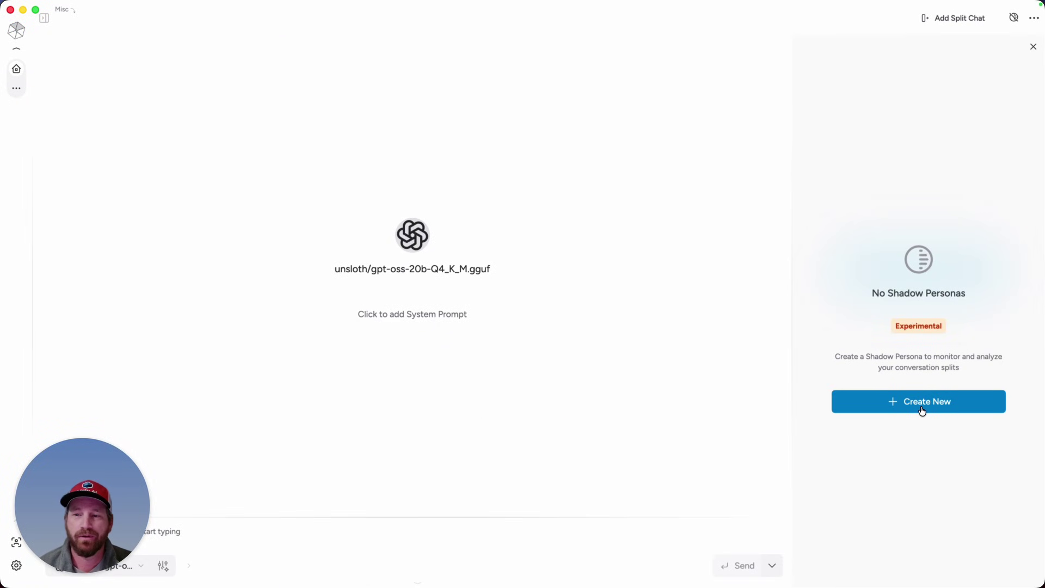
Start a new shadow persona named Punster that uses the Punster persona
{"action": "left_click", "coordinate": [920, 407]}
{"action": "left_click", "coordinate": [468, 167]}
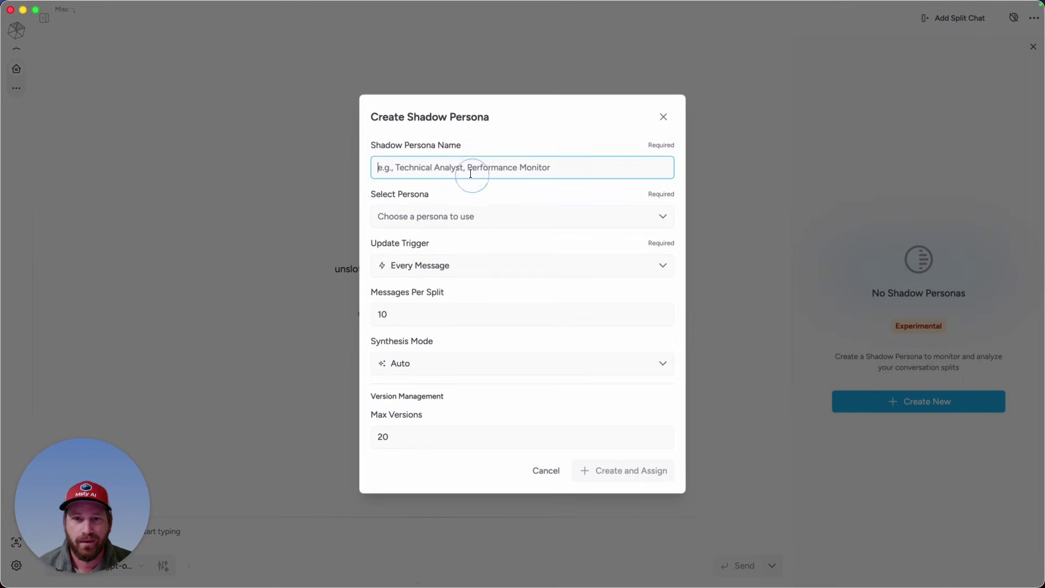
{"action": "type", "text": "Punster"}
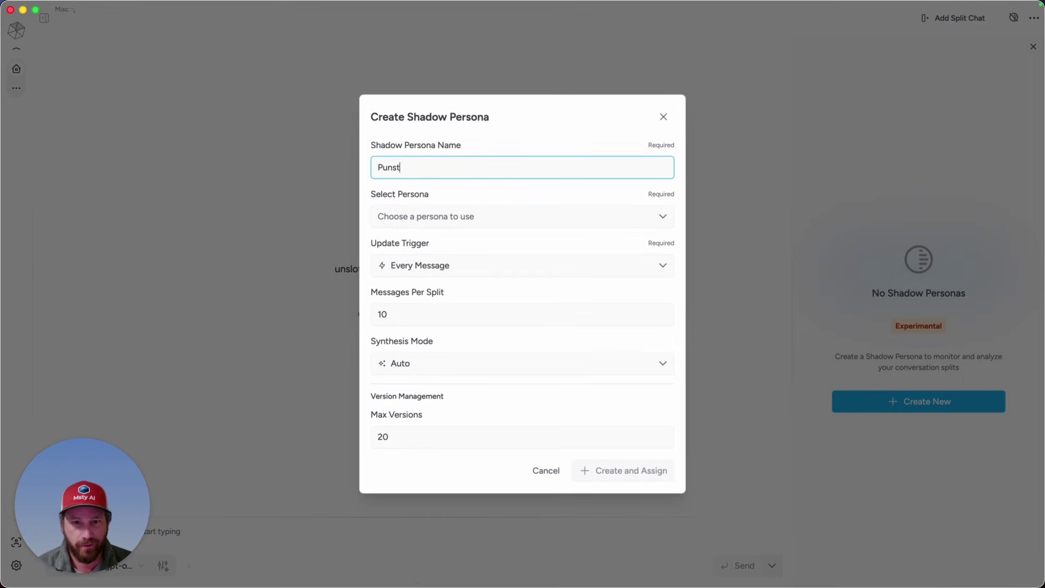
{"action": "left_click", "coordinate": [428, 218]}
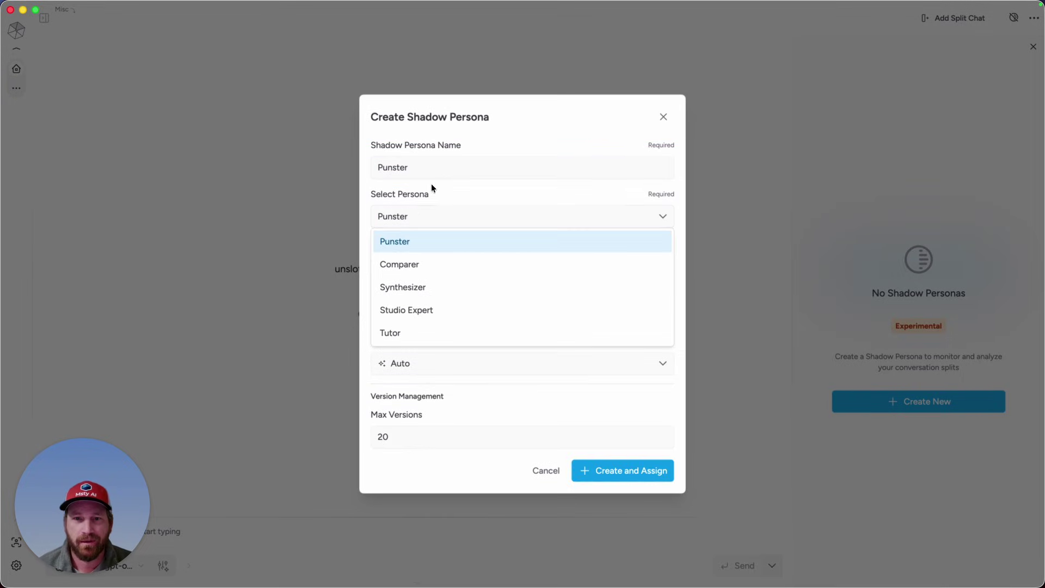
{"action": "left_click", "coordinate": [411, 248]}
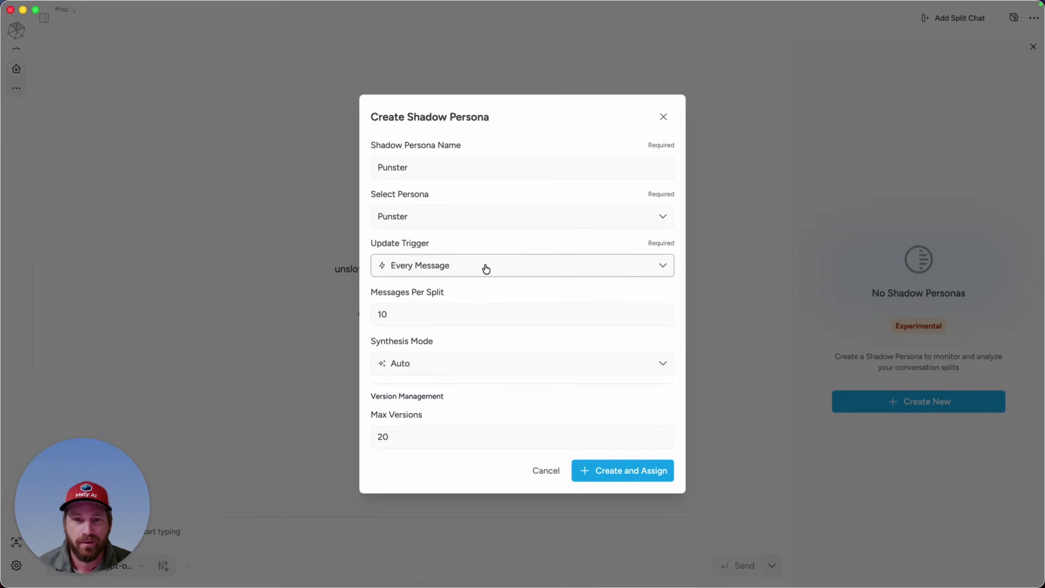
Review the update trigger and synthesis mode options, keep Every Message and Auto, and create and assign the shadow persona
{"action": "left_click", "coordinate": [452, 266]}
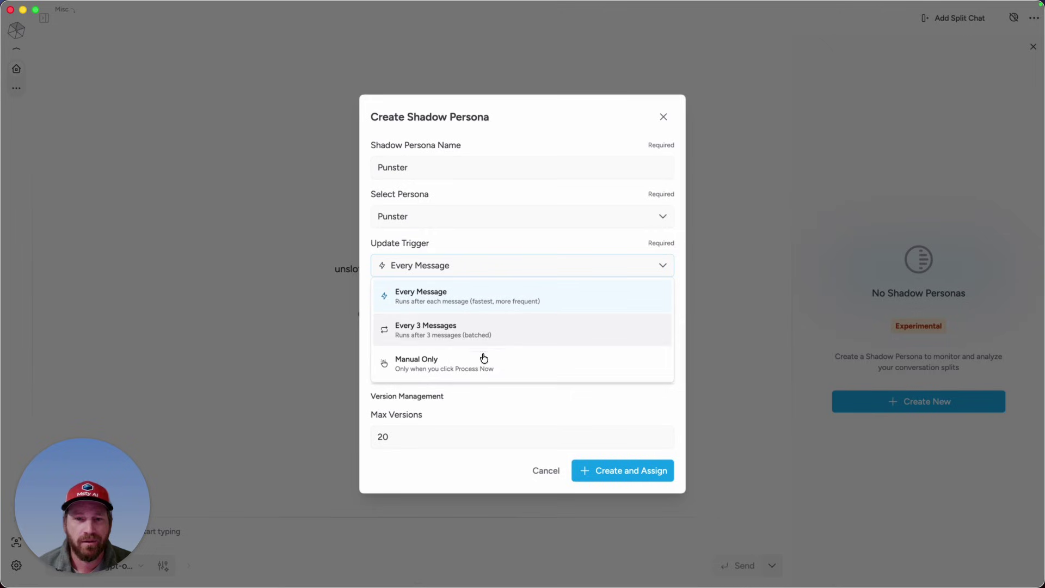
{"action": "left_click", "coordinate": [501, 412]}
{"action": "left_click", "coordinate": [449, 366]}
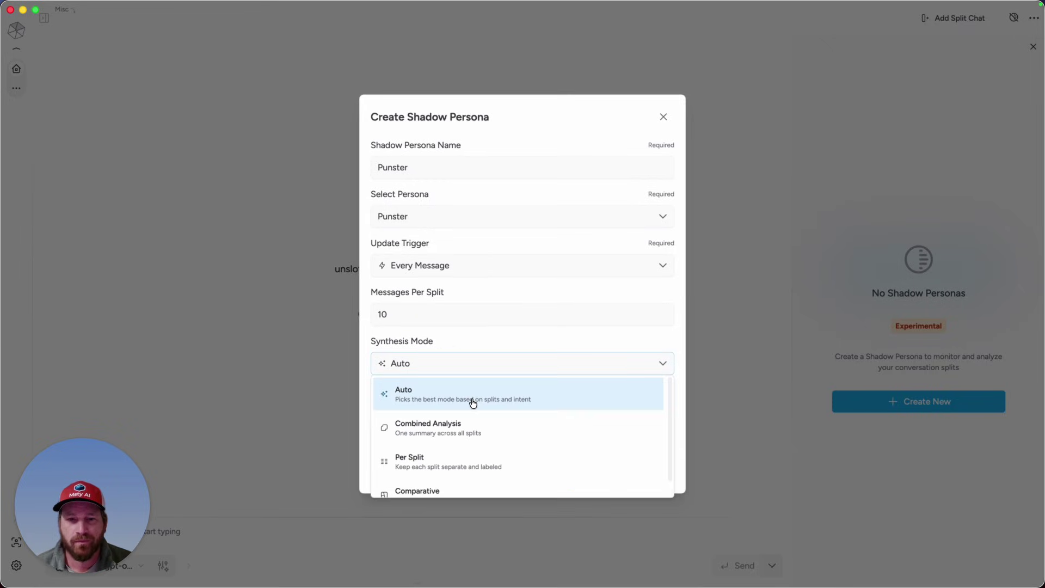
{"action": "scroll", "coordinate": [488, 422], "scroll_direction": "down", "scroll_amount": 1}
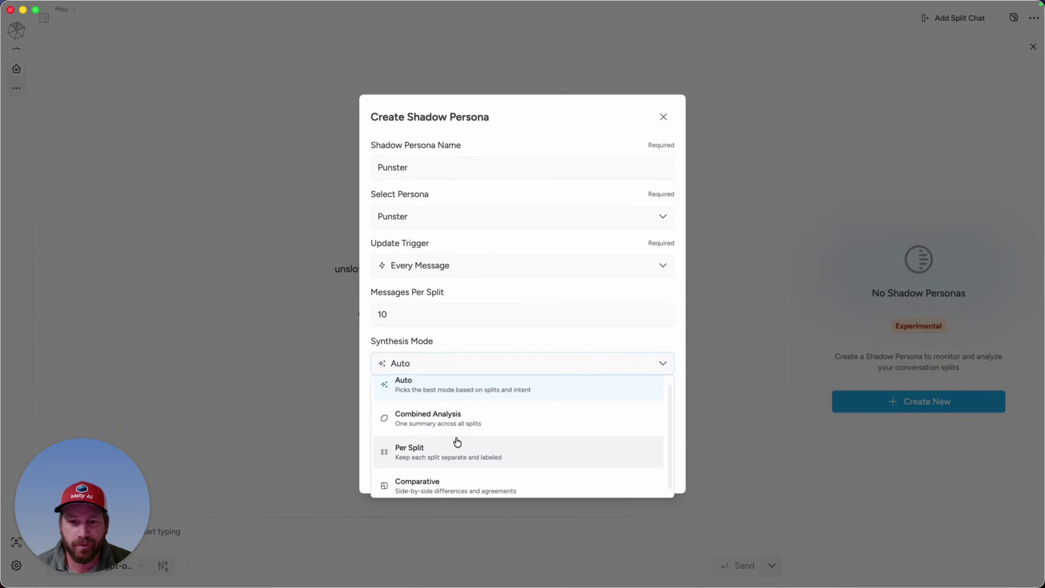
{"action": "scroll", "coordinate": [458, 444], "scroll_direction": "down", "scroll_amount": 1}
{"action": "scroll", "coordinate": [512, 430], "scroll_direction": "up", "scroll_amount": 2}
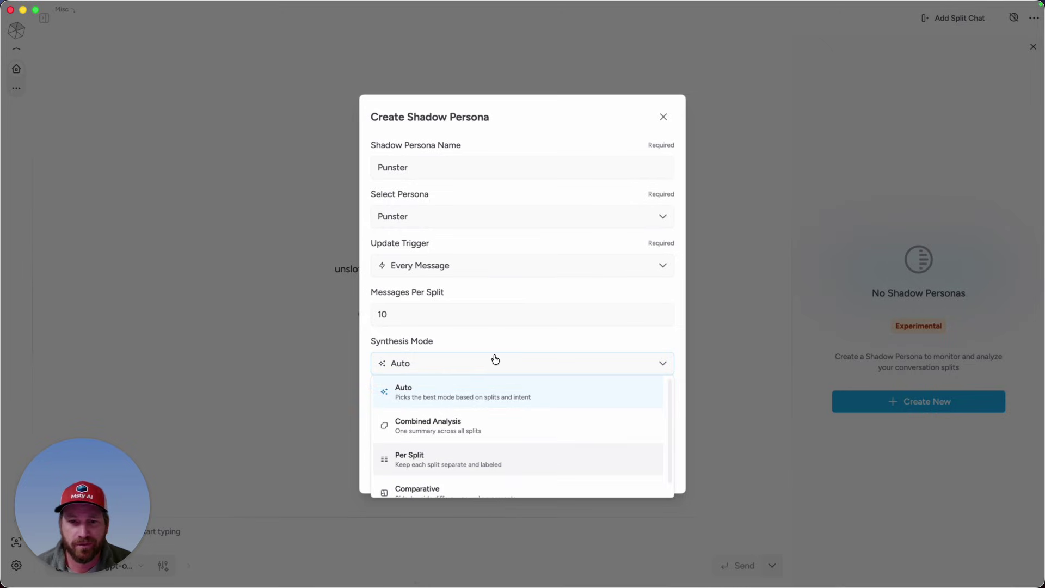
{"action": "left_click", "coordinate": [426, 375]}
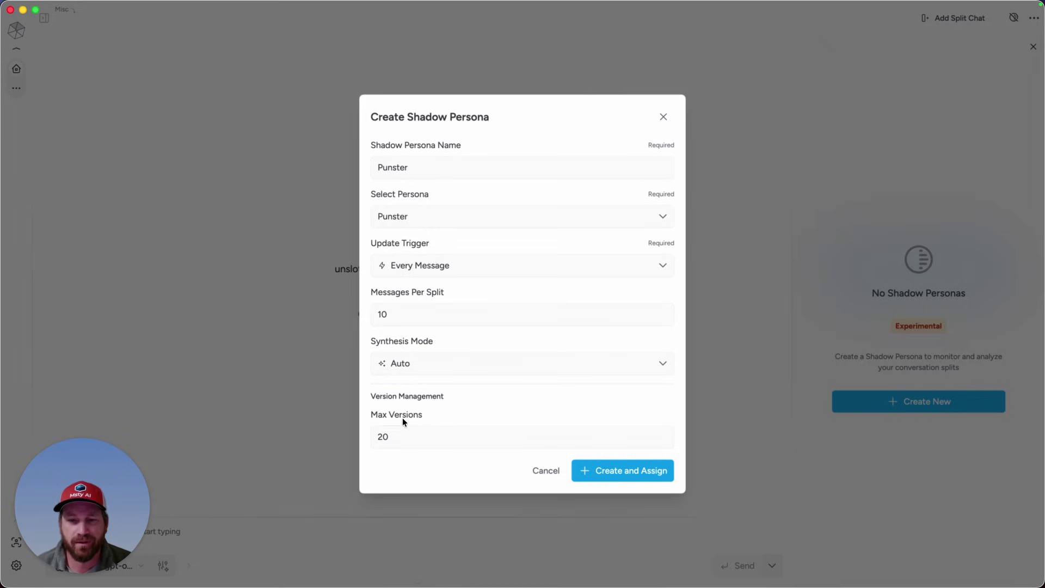
{"action": "left_click", "coordinate": [610, 481]}
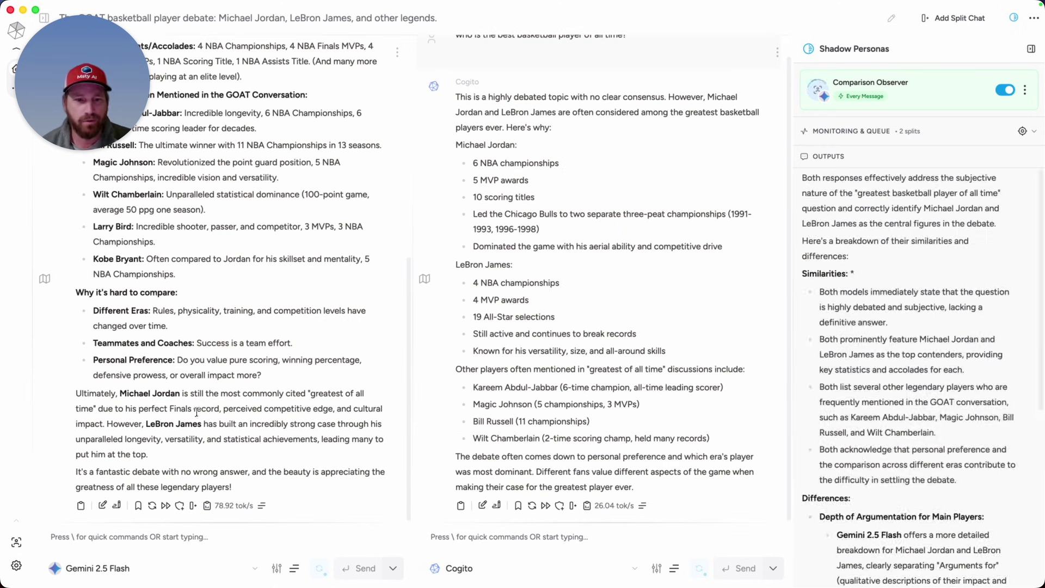
Examine the Gemini 2.5 Flash basketball answer and the Comparison Observer's similarities, differences and verdict on the best response
{"action": "scroll", "coordinate": [206, 408], "scroll_direction": "up", "scroll_amount": 7}
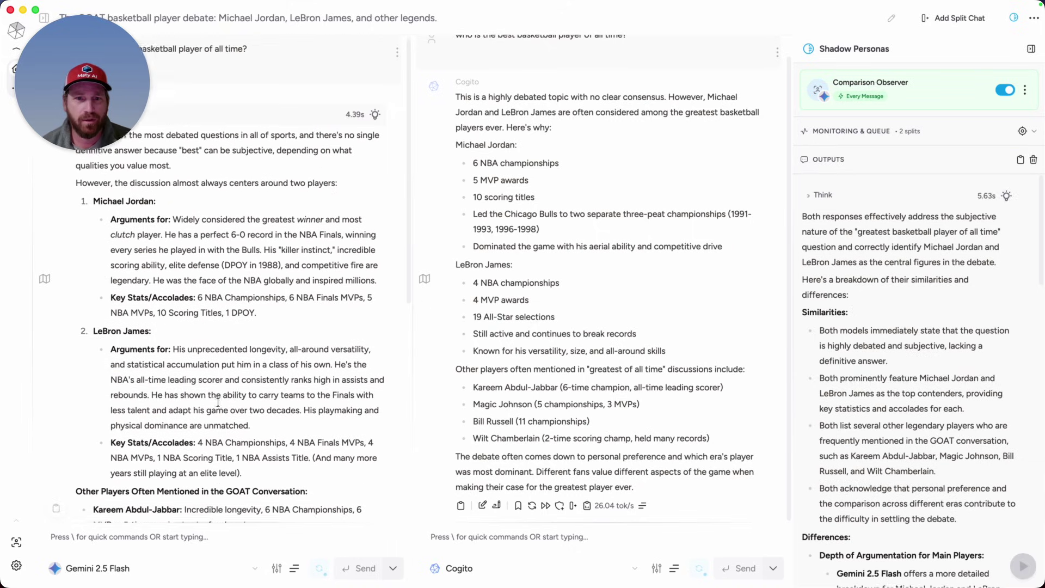
{"action": "scroll", "coordinate": [217, 401], "scroll_direction": "up", "scroll_amount": 1}
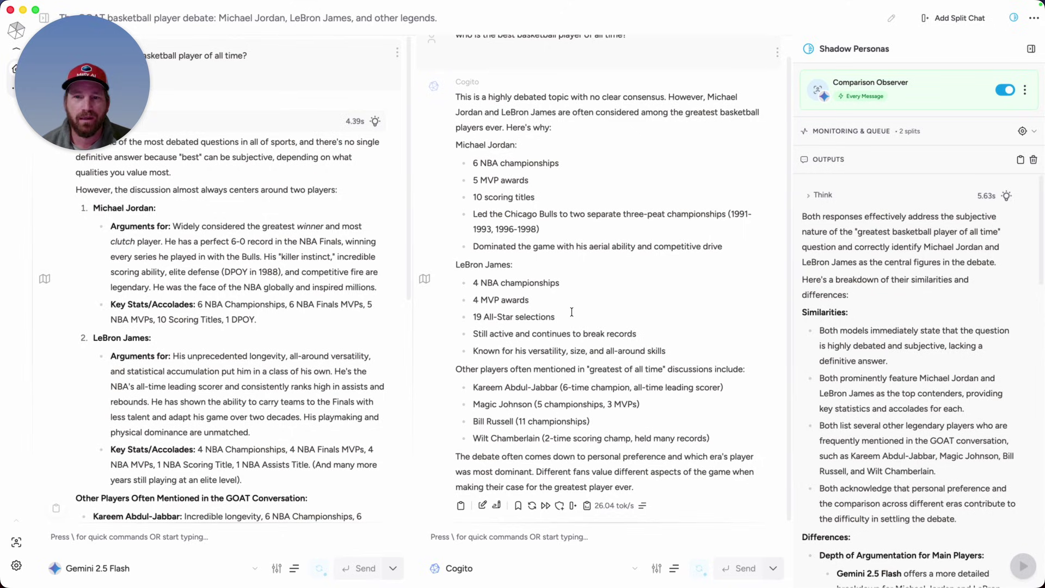
{"action": "scroll", "coordinate": [837, 245], "scroll_direction": "down", "scroll_amount": 2}
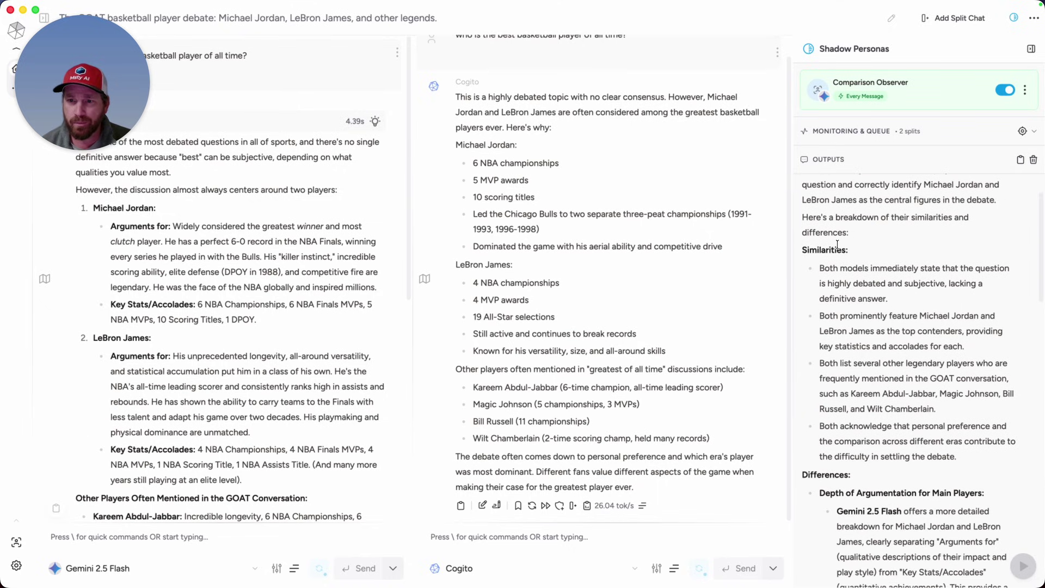
{"action": "scroll", "coordinate": [841, 299], "scroll_direction": "down", "scroll_amount": 8}
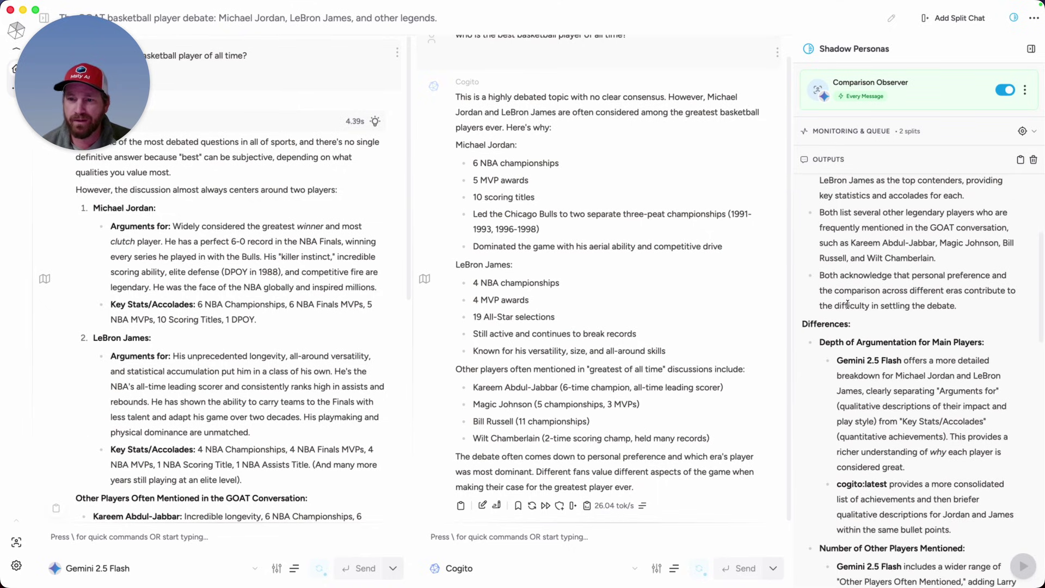
{"action": "scroll", "coordinate": [847, 304], "scroll_direction": "down", "scroll_amount": 15}
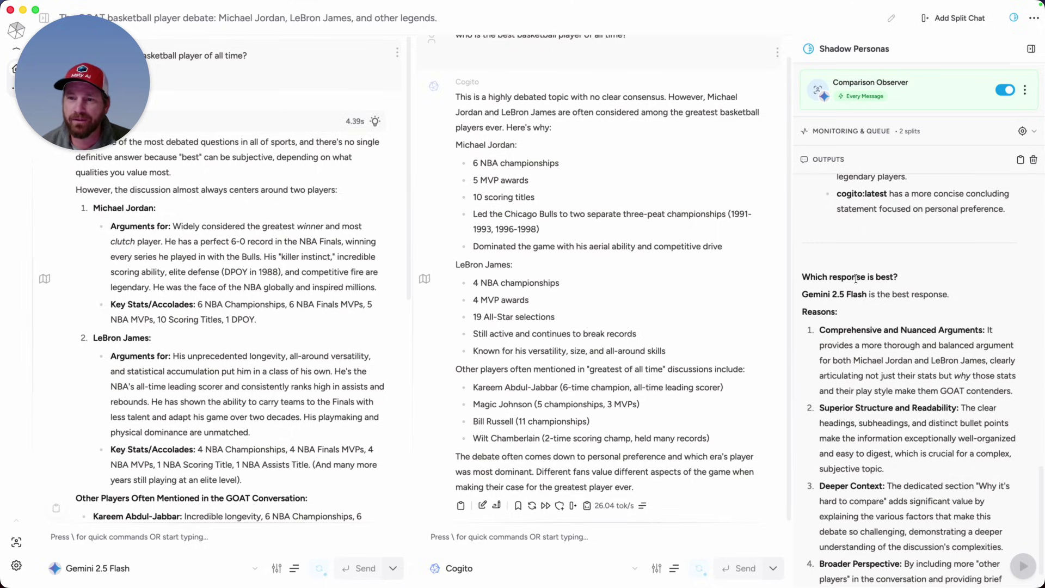
{"action": "scroll", "coordinate": [854, 278], "scroll_direction": "down", "scroll_amount": 1}
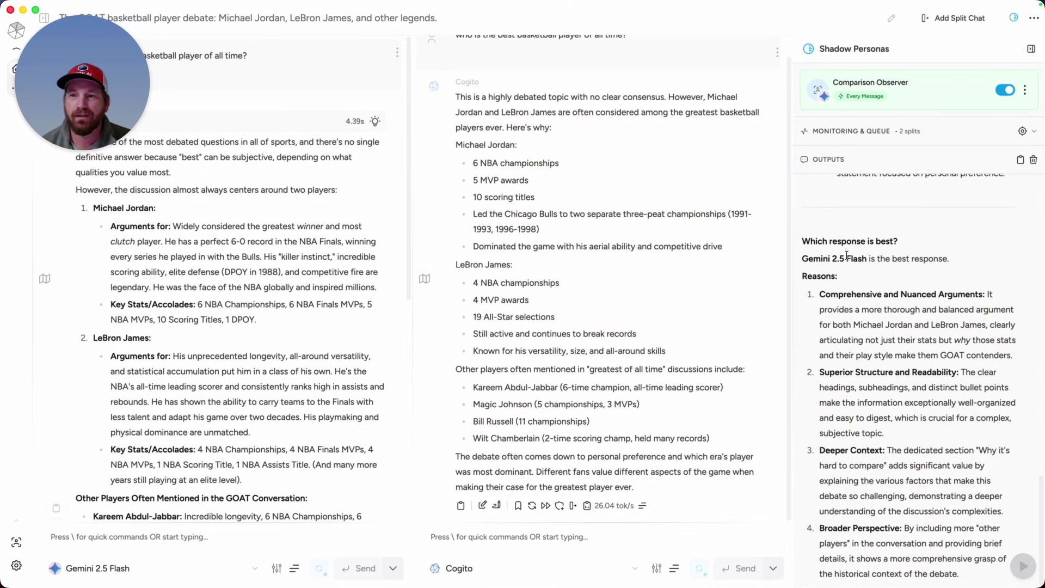
{"action": "left_click_drag", "start_coordinate": [886, 263], "coordinate": [804, 263]}
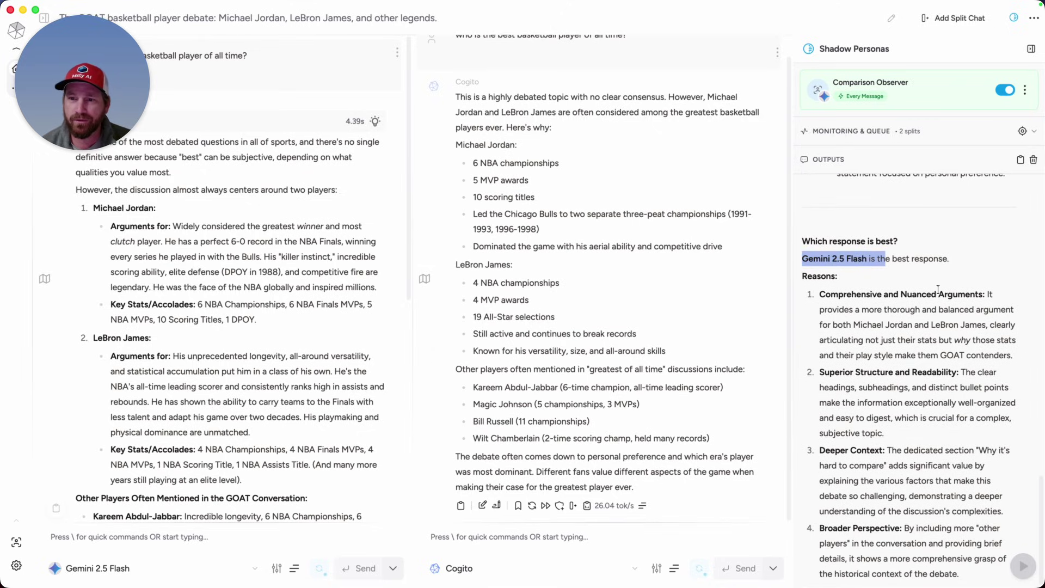
{"action": "scroll", "coordinate": [938, 289], "scroll_direction": "down", "scroll_amount": 1}
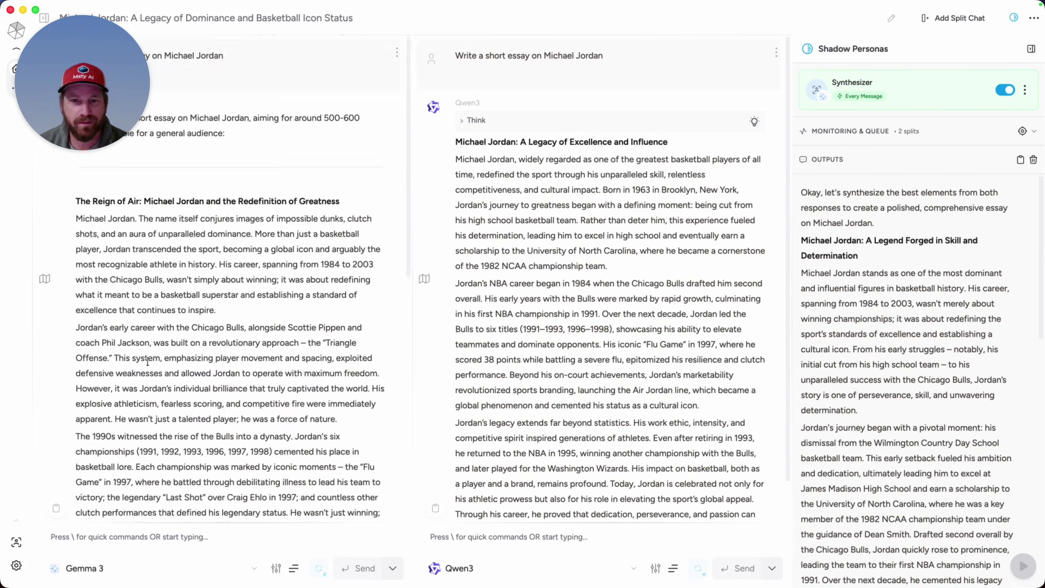
Read through the Gemma 3 essay on Michael Jordan in the Synthesizer conversation
{"action": "scroll", "coordinate": [152, 345], "scroll_direction": "down", "scroll_amount": 5}
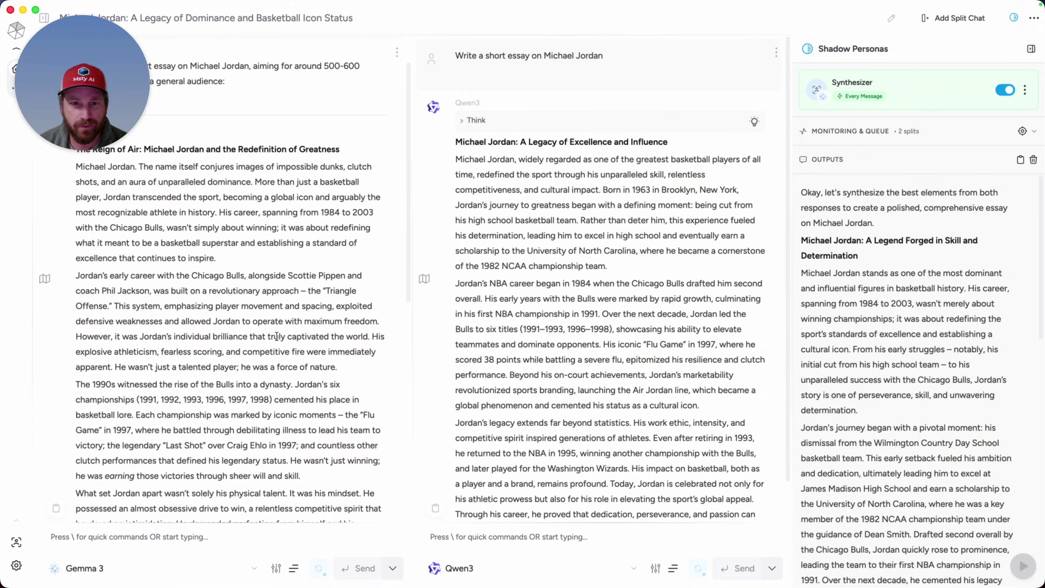
{"action": "scroll", "coordinate": [498, 357], "scroll_direction": "down", "scroll_amount": 2}
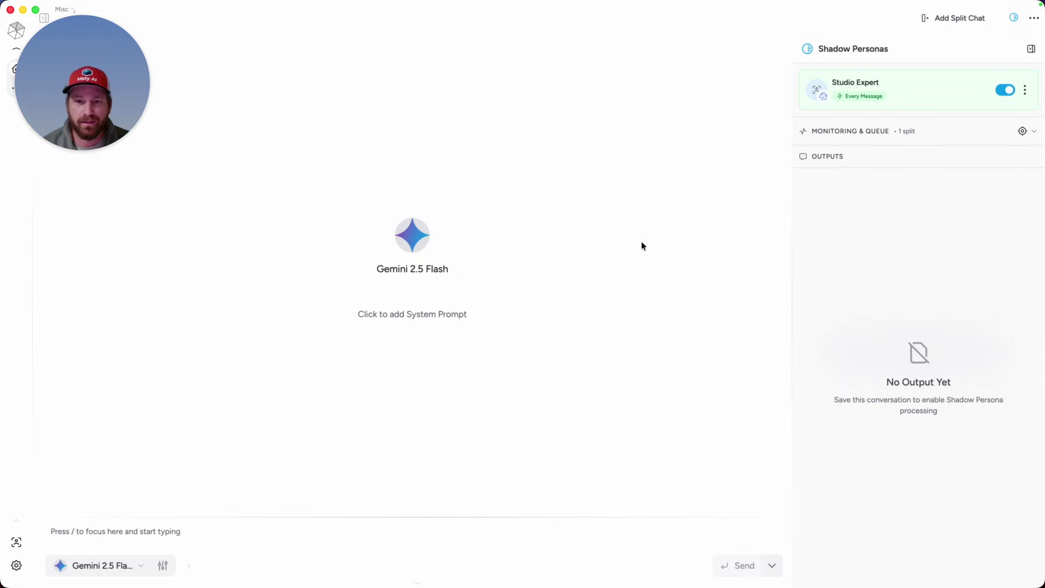
Ask Gemini 2.5 Flash "how do I download Msty Studio on a Mac?" and read its answer to the end
{"action": "type", "text": "how do I download Msty Studio on a Mac?"}
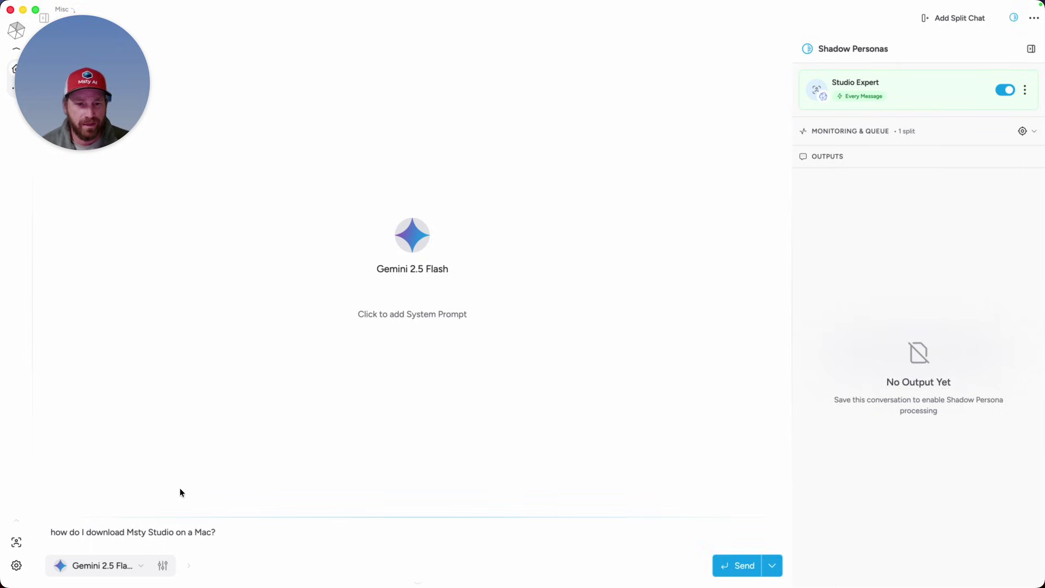
{"action": "left_click", "coordinate": [739, 565]}
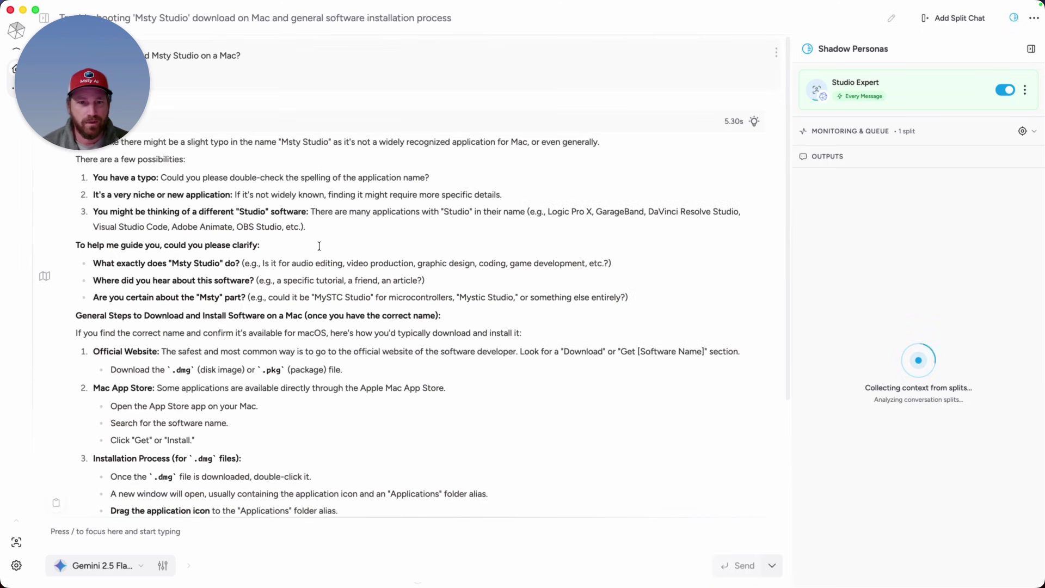
{"action": "scroll", "coordinate": [319, 246], "scroll_direction": "down", "scroll_amount": 1}
{"action": "scroll", "coordinate": [319, 246], "scroll_direction": "down", "scroll_amount": 5}
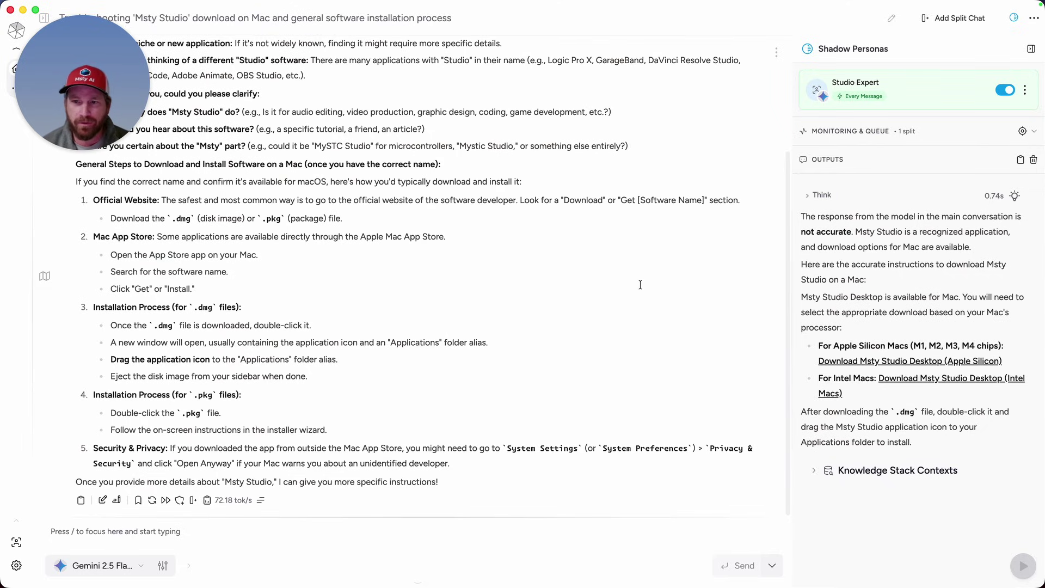
Examine the Studio Expert's assessment of the model's answer and its download instructions for Apple Silicon and Intel Macs
{"action": "left_click_drag", "start_coordinate": [856, 232], "coordinate": [790, 232]}
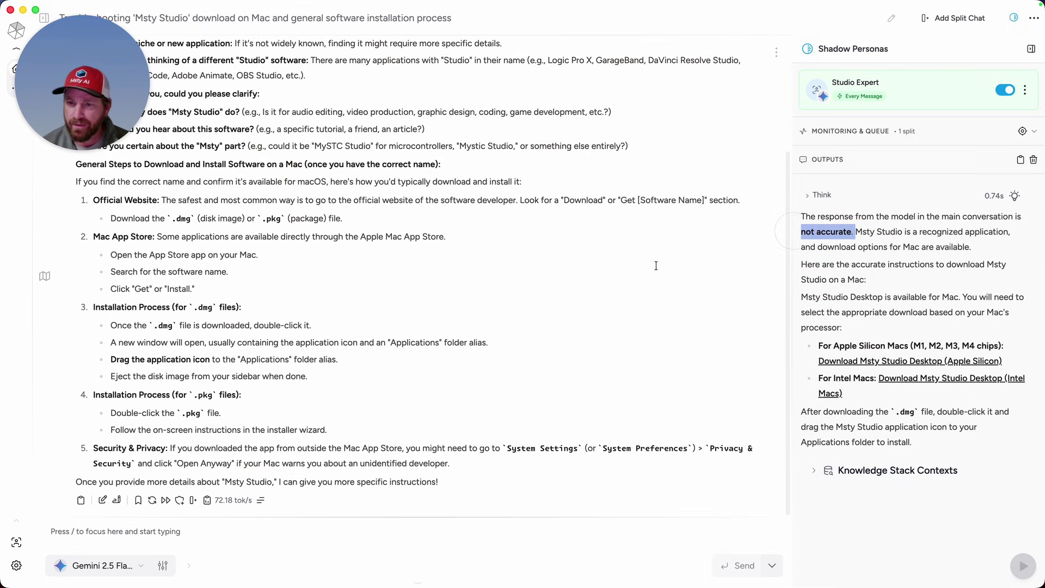
{"action": "left_click", "coordinate": [541, 323]}
{"action": "left_click_drag", "start_coordinate": [821, 265], "coordinate": [876, 281]}
{"action": "left_click", "coordinate": [893, 294]}
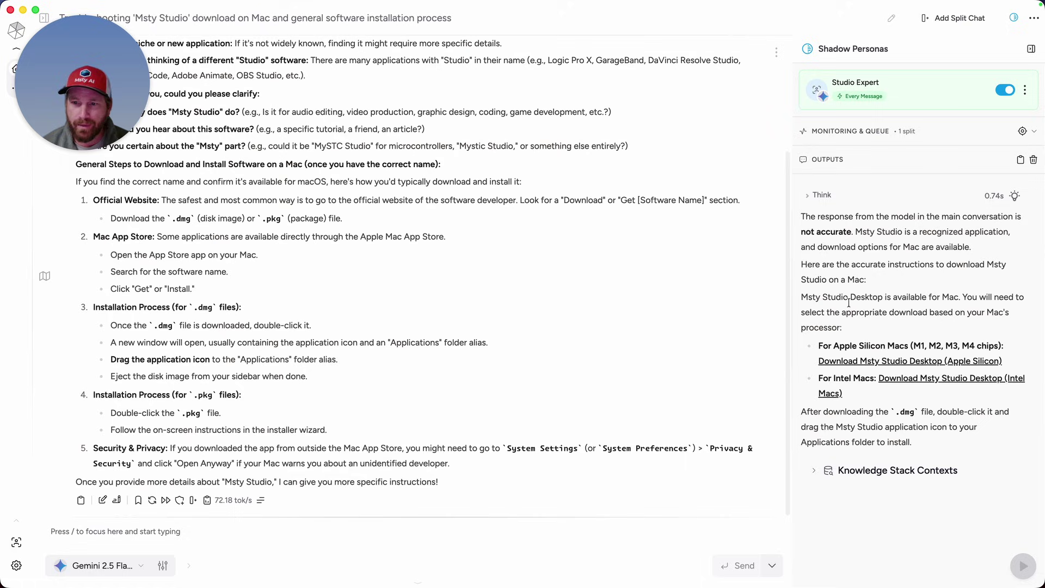
{"action": "left_click_drag", "start_coordinate": [823, 347], "coordinate": [998, 361]}
{"action": "left_click", "coordinate": [832, 339]}
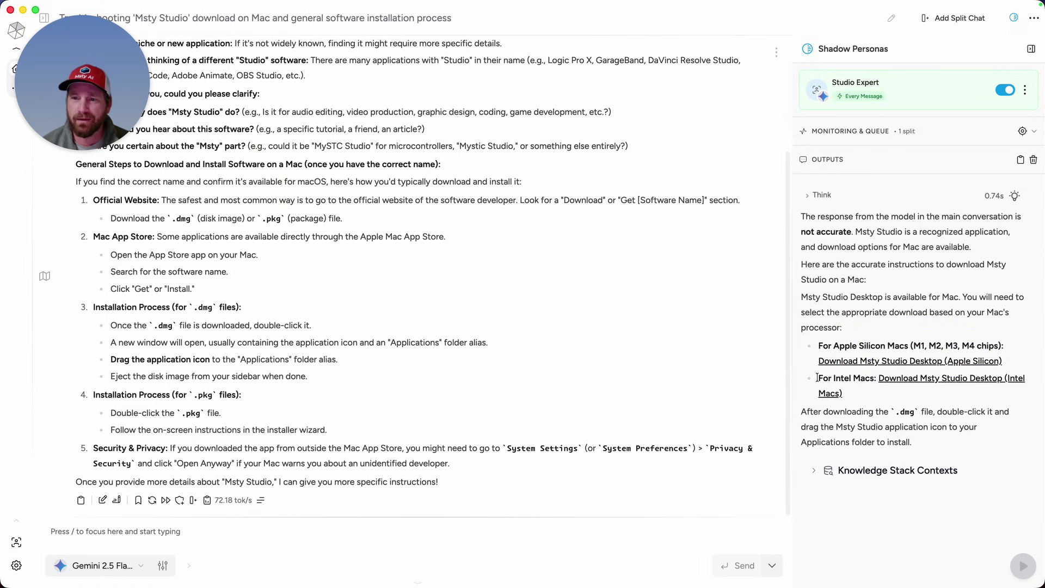
{"action": "left_click_drag", "start_coordinate": [858, 391], "coordinate": [823, 377]}
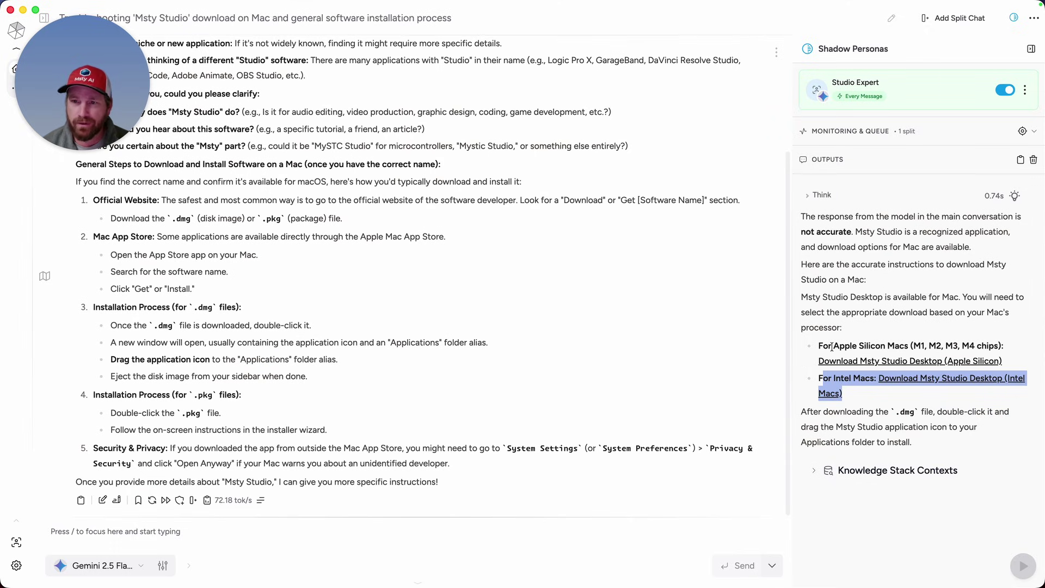
Expand the Knowledge Stack Contexts of the Studio Expert output and review the query details and Msty Studio Docs sources
{"action": "left_click", "coordinate": [866, 471]}
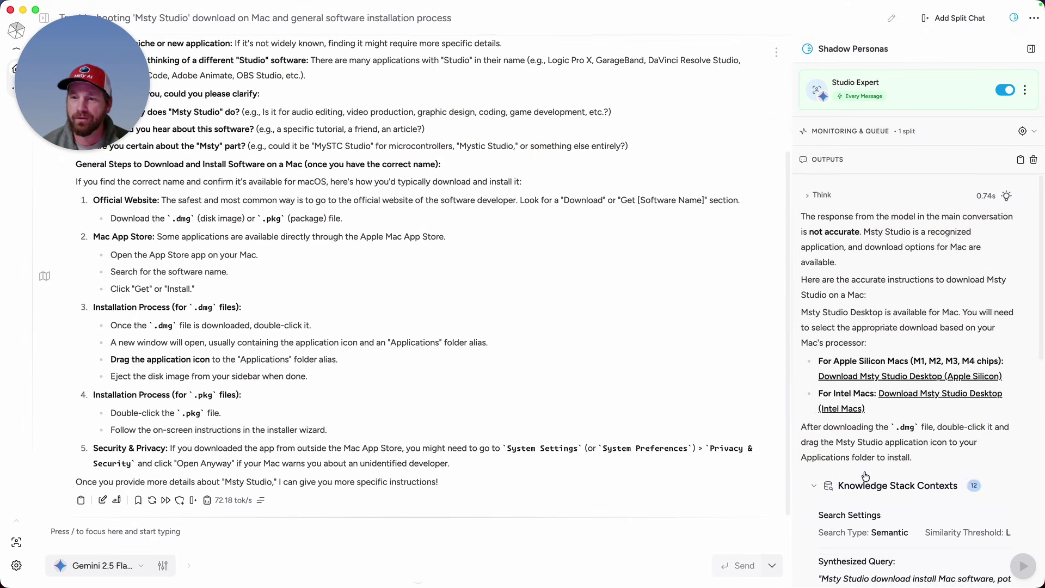
{"action": "scroll", "coordinate": [842, 453], "scroll_direction": "down", "scroll_amount": 6}
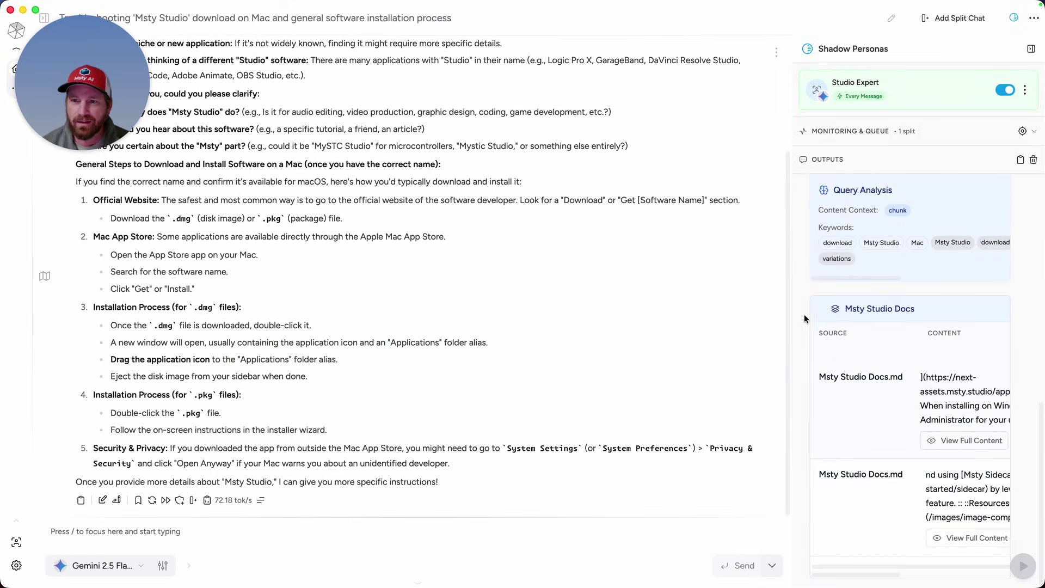
{"action": "scroll", "coordinate": [827, 307], "scroll_direction": "up", "scroll_amount": 6}
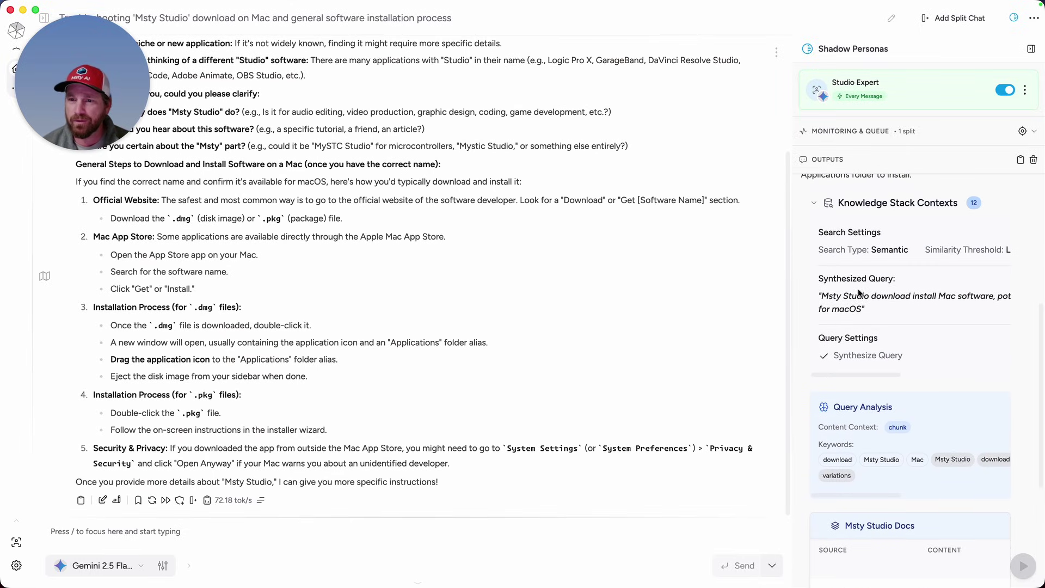
{"action": "left_click", "coordinate": [858, 376]}
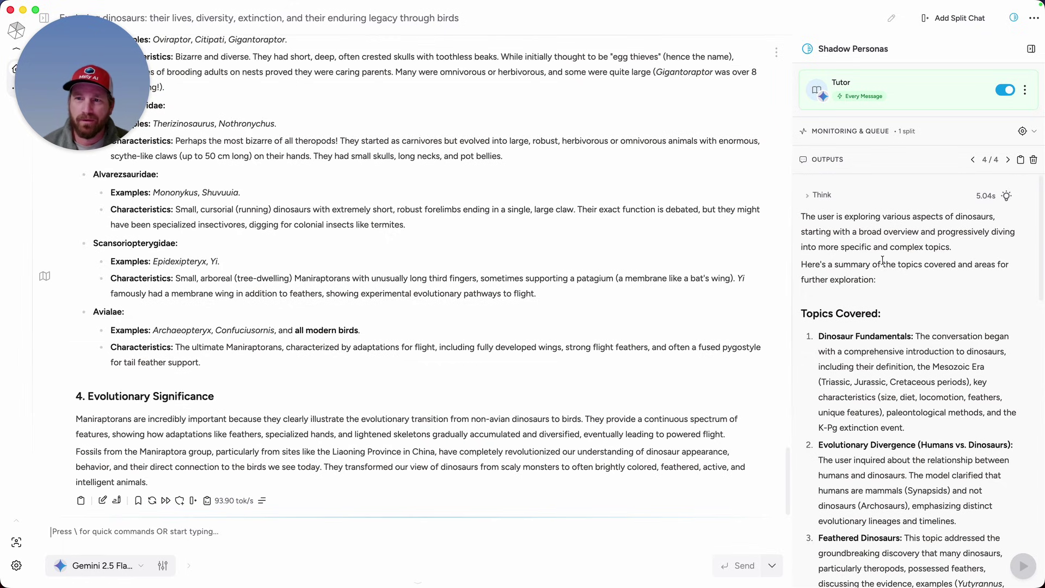
Read the Tutor persona's summary of topics covered in the dinosaur conversation, from Dinosaur Fundamentals to Maniraptorans
{"action": "scroll", "coordinate": [871, 294], "scroll_direction": "down", "scroll_amount": 1}
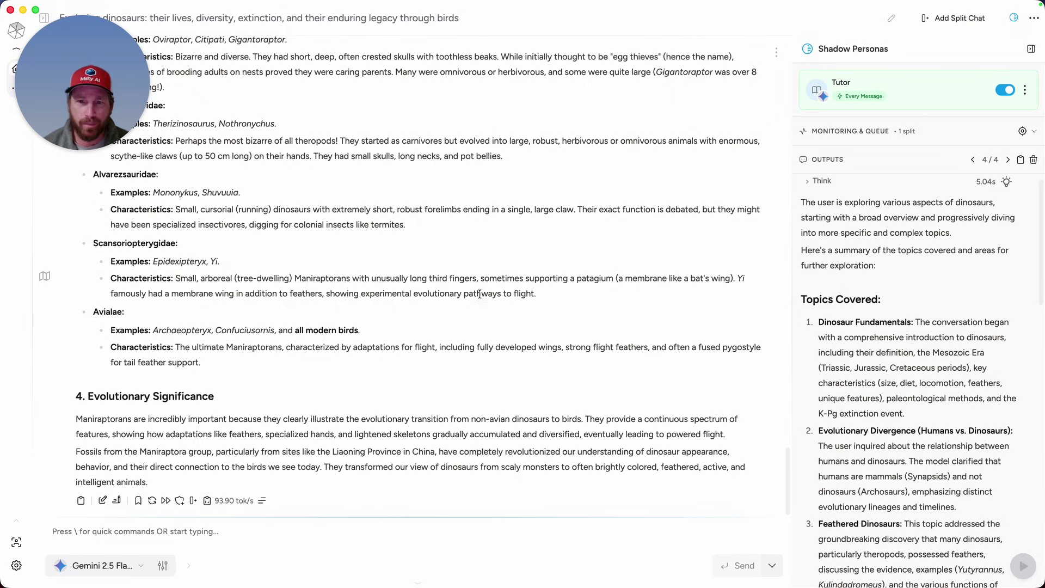
{"action": "scroll", "coordinate": [897, 304], "scroll_direction": "down", "scroll_amount": 5}
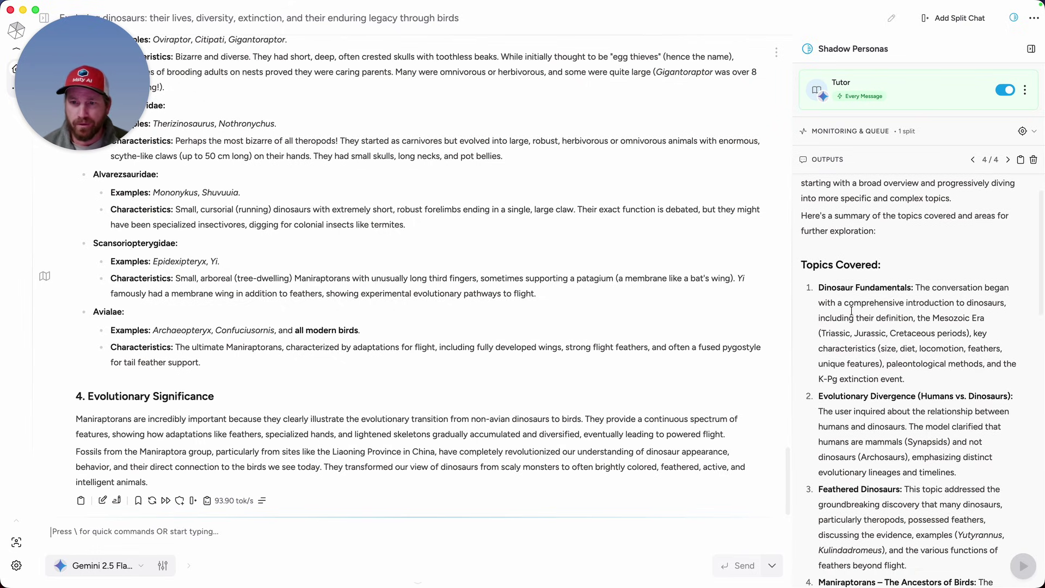
{"action": "scroll", "coordinate": [871, 305], "scroll_direction": "down", "scroll_amount": 3}
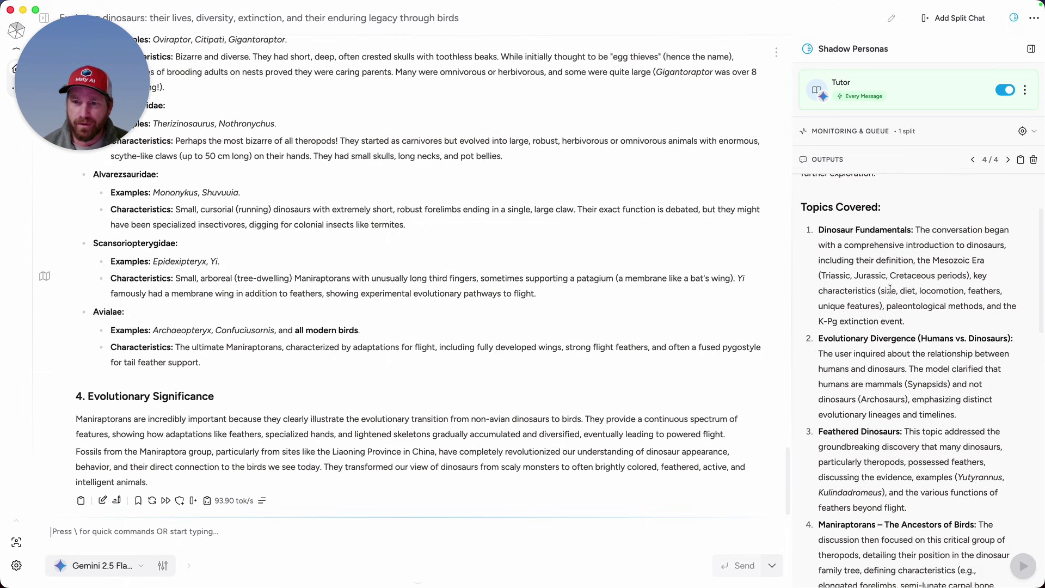
{"action": "scroll", "coordinate": [880, 314], "scroll_direction": "down", "scroll_amount": 5}
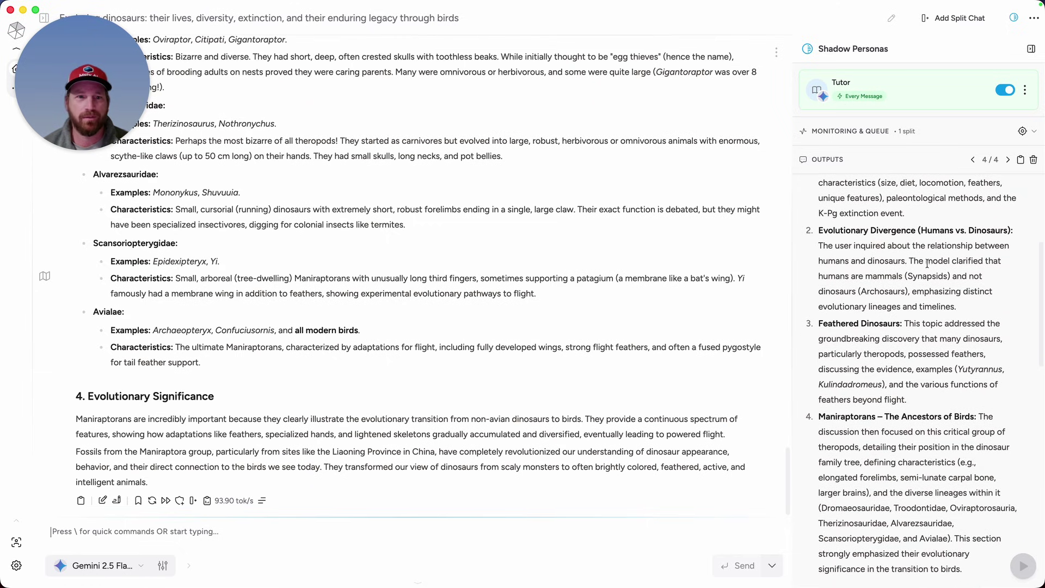
{"action": "scroll", "coordinate": [920, 272], "scroll_direction": "down", "scroll_amount": 2}
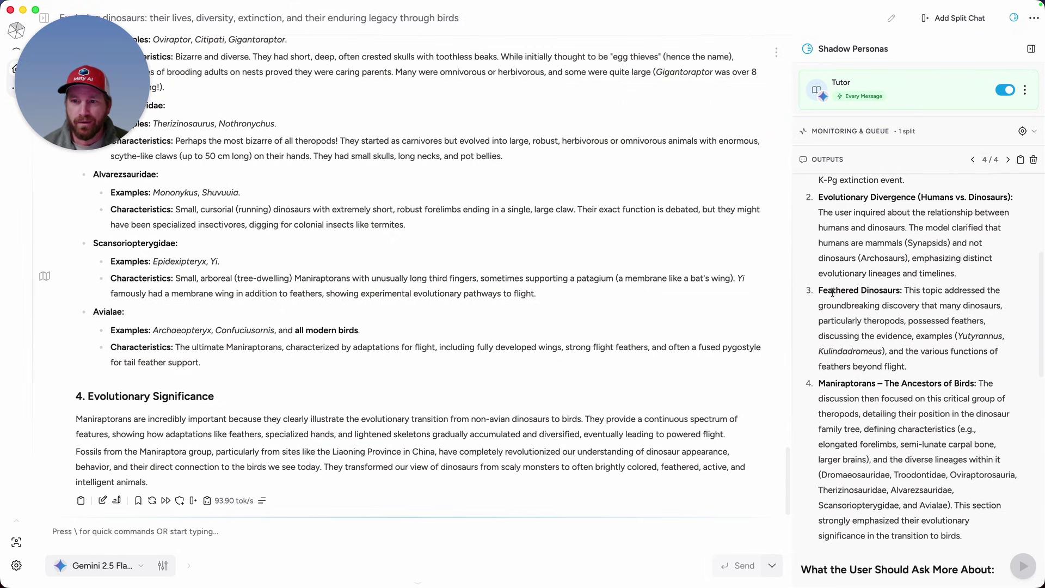
{"action": "scroll", "coordinate": [837, 294], "scroll_direction": "down", "scroll_amount": 5}
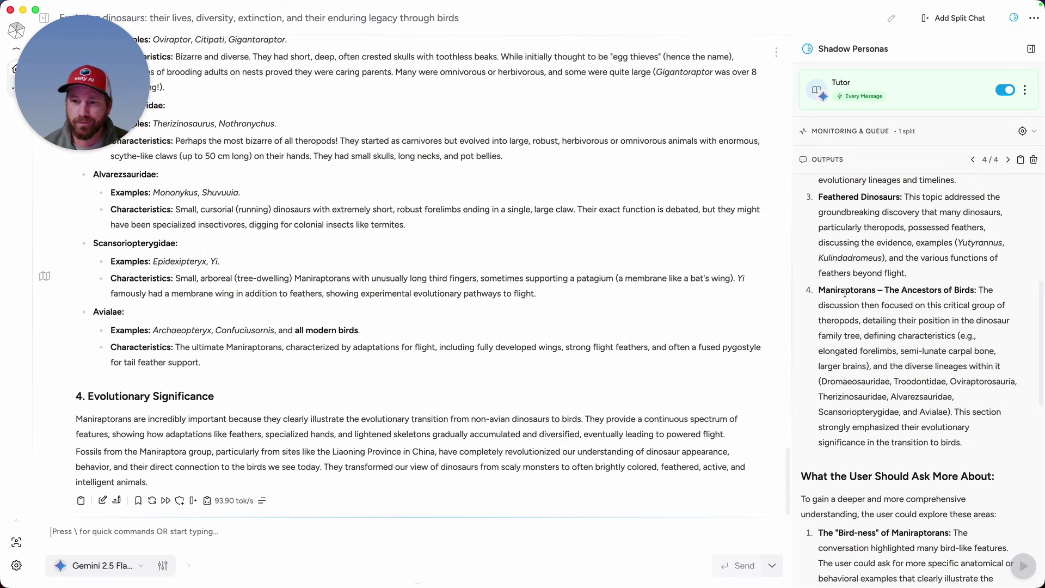
Review the Tutor's suggestions under "What the User Should Ask More About" through to The Mechanism of Evolution
{"action": "scroll", "coordinate": [841, 297], "scroll_direction": "down", "scroll_amount": 10}
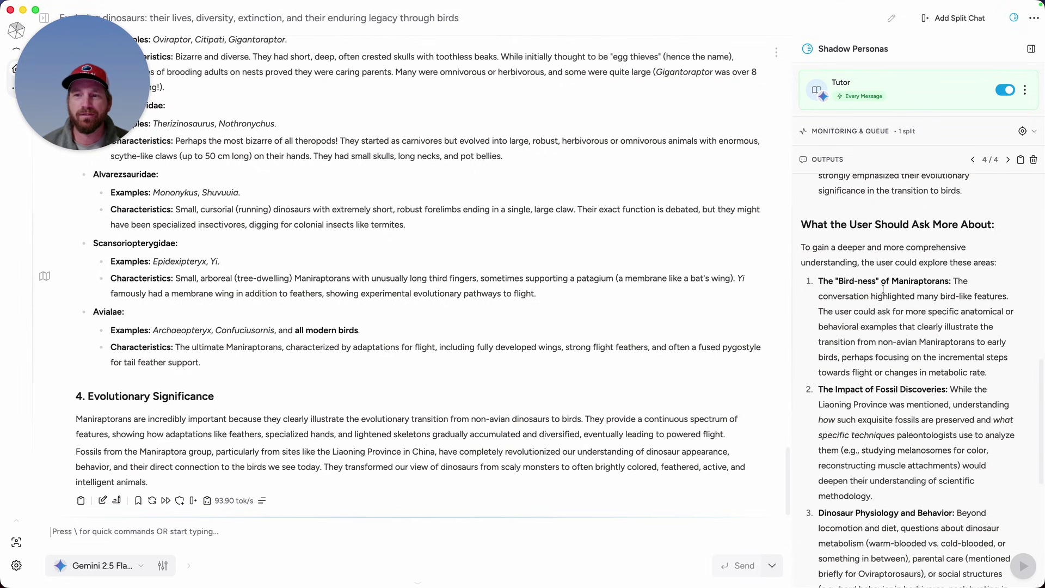
{"action": "scroll", "coordinate": [917, 287], "scroll_direction": "down", "scroll_amount": 2}
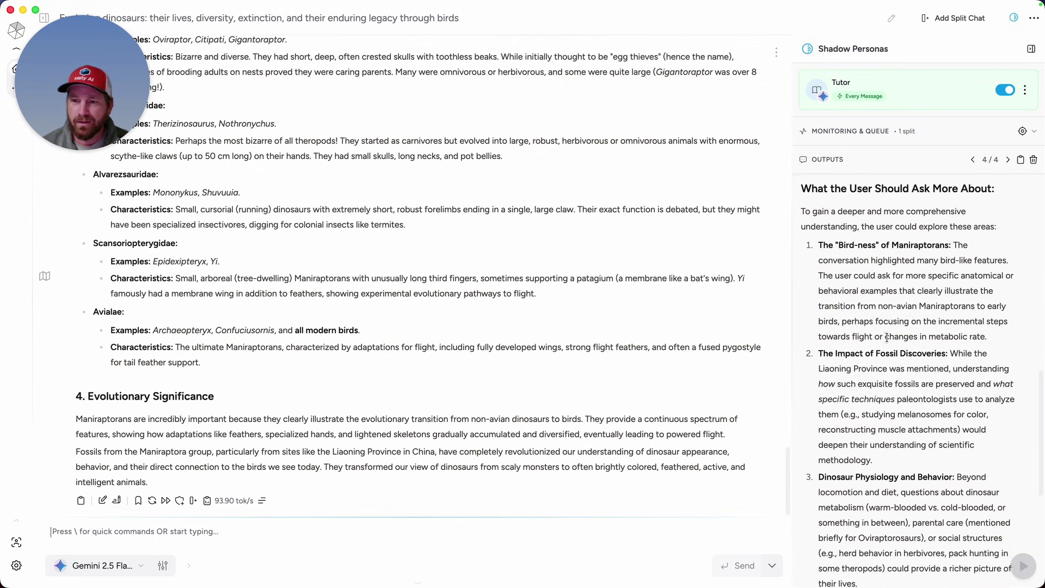
{"action": "scroll", "coordinate": [865, 343], "scroll_direction": "down", "scroll_amount": 5}
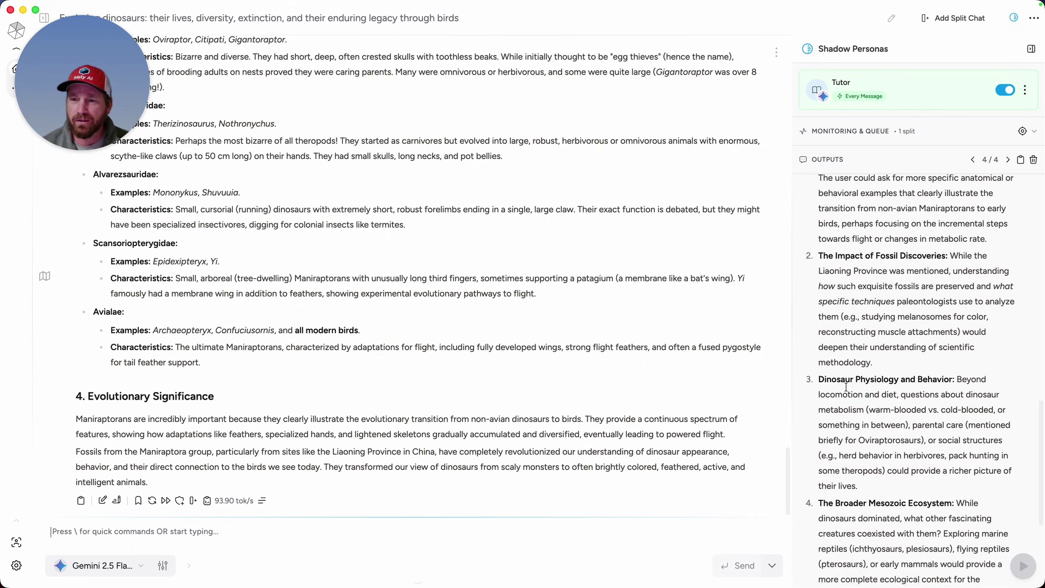
{"action": "scroll", "coordinate": [846, 387], "scroll_direction": "down", "scroll_amount": 8}
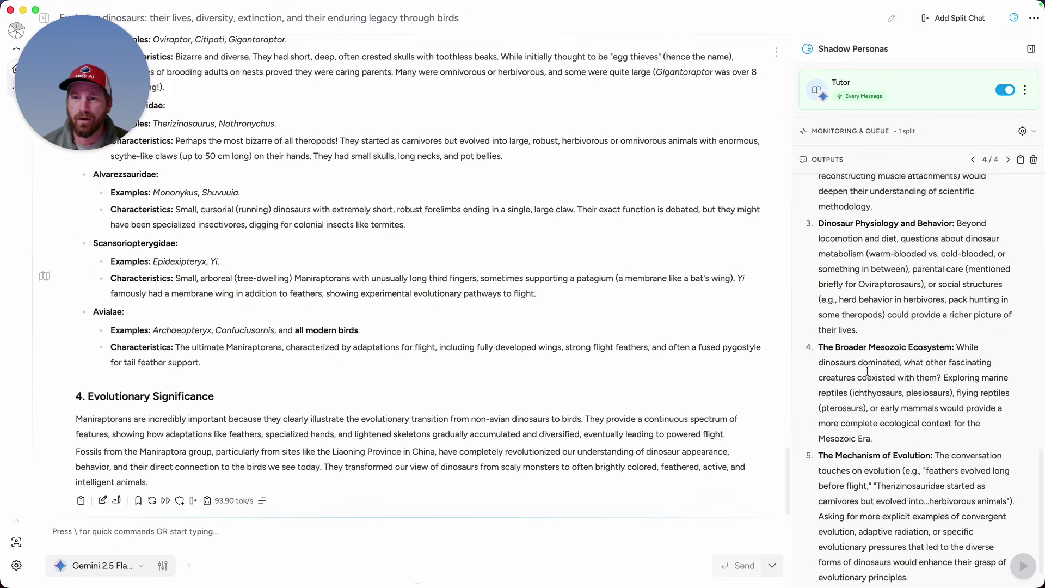
{"action": "scroll", "coordinate": [858, 373], "scroll_direction": "down", "scroll_amount": 2}
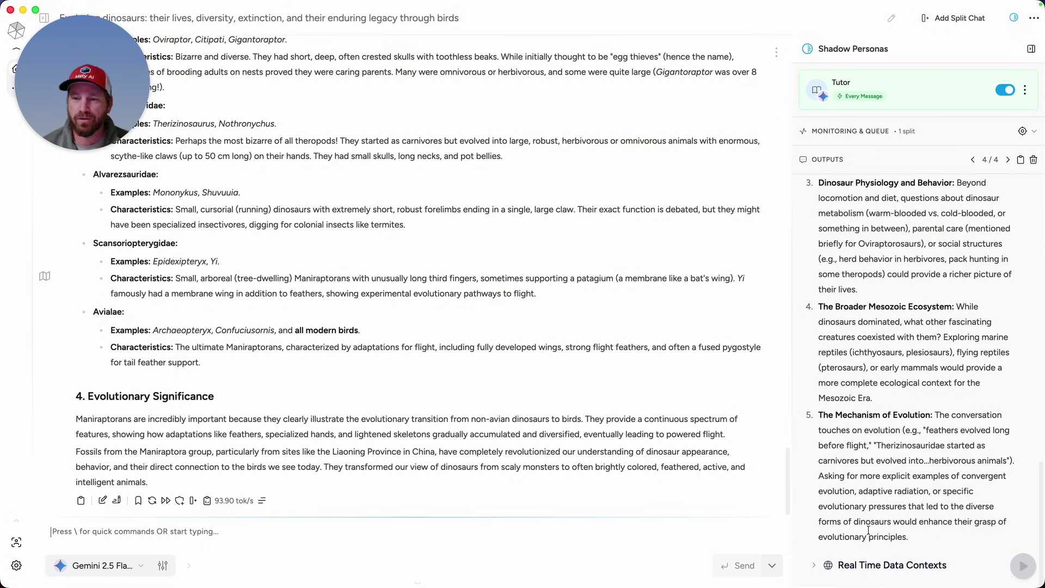
Expand the Real Time Data Contexts of the Tutor output and look over the listed web sources
{"action": "left_click", "coordinate": [864, 566]}
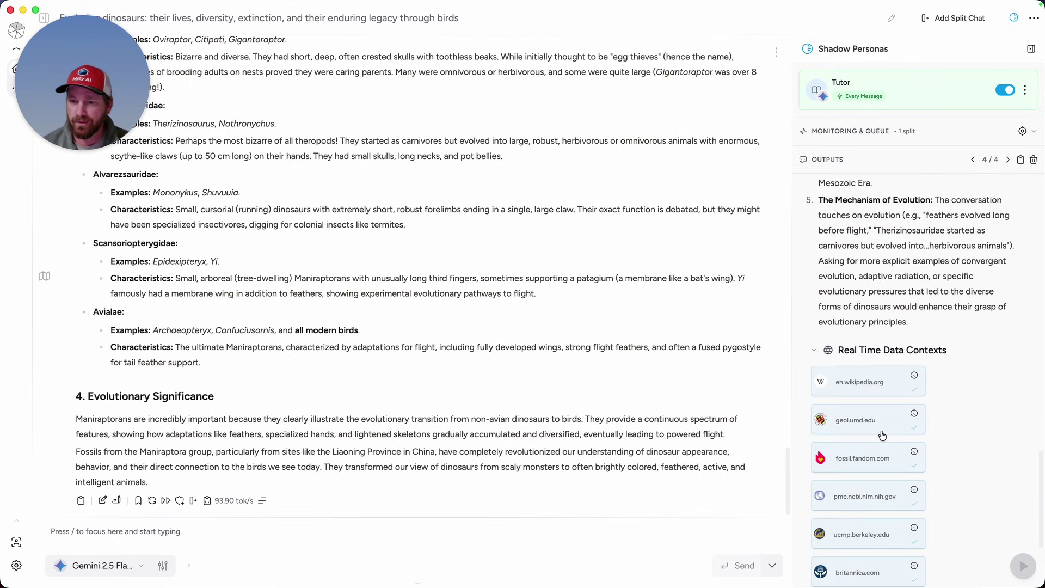
{"action": "scroll", "coordinate": [882, 435], "scroll_direction": "down", "scroll_amount": 3}
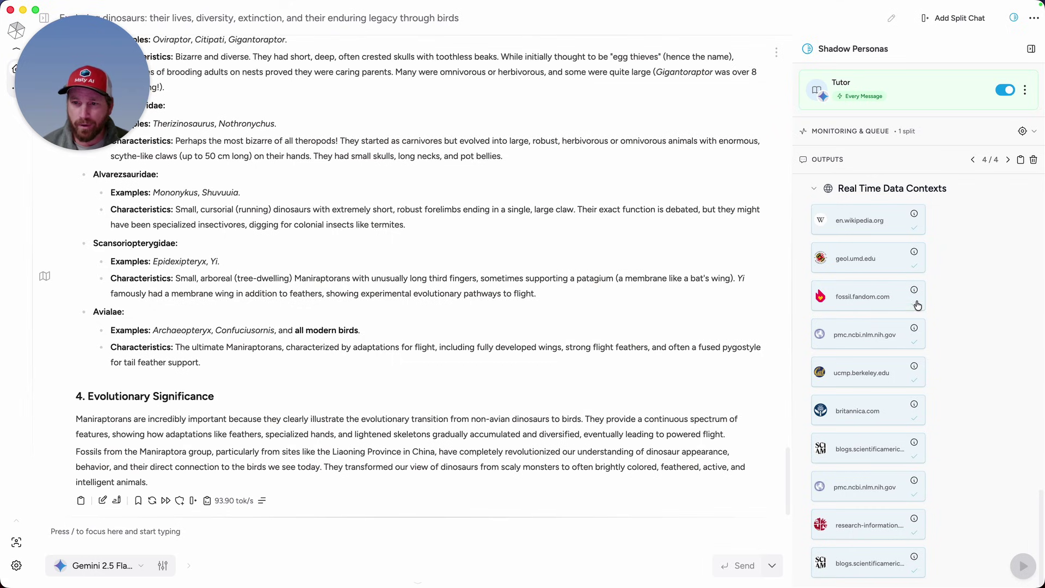
{"action": "scroll", "coordinate": [957, 287], "scroll_direction": "up", "scroll_amount": 3}
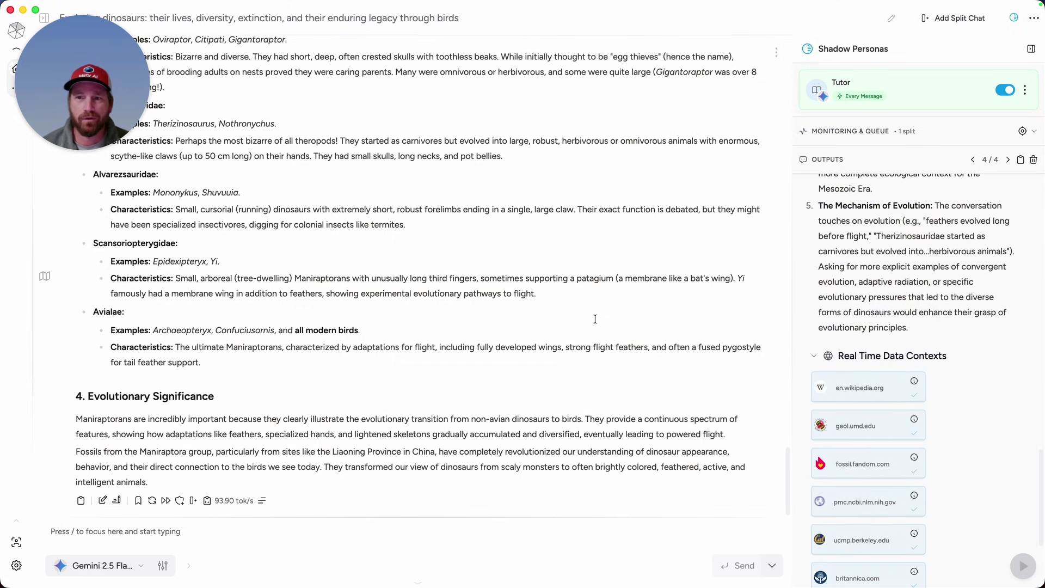
{"action": "scroll", "coordinate": [966, 260], "scroll_direction": "up", "scroll_amount": 2}
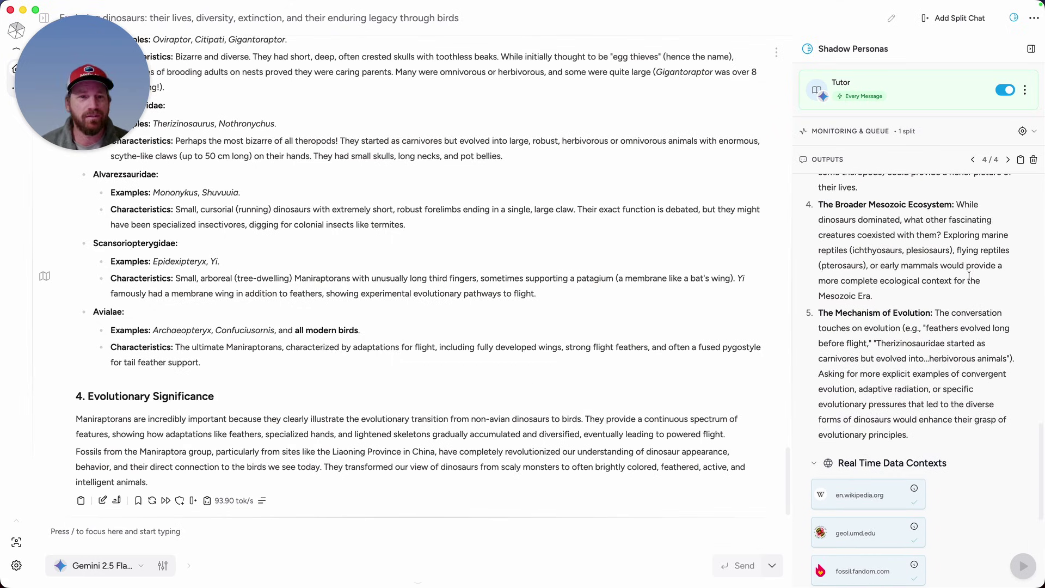